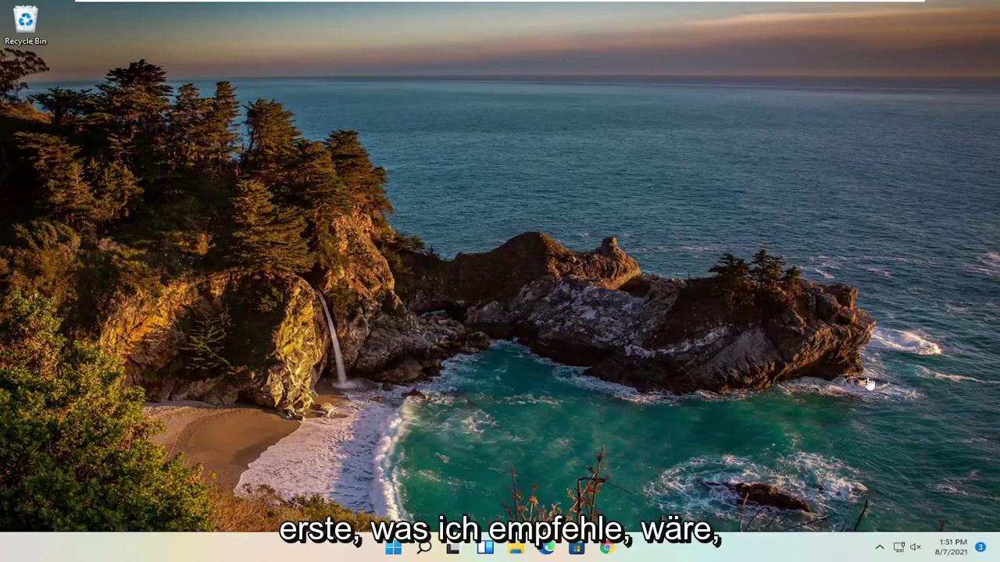
Search Windows for 'device manager' and launch Device Manager from the results.
{"action": "left_click", "coordinate": [423, 548]}
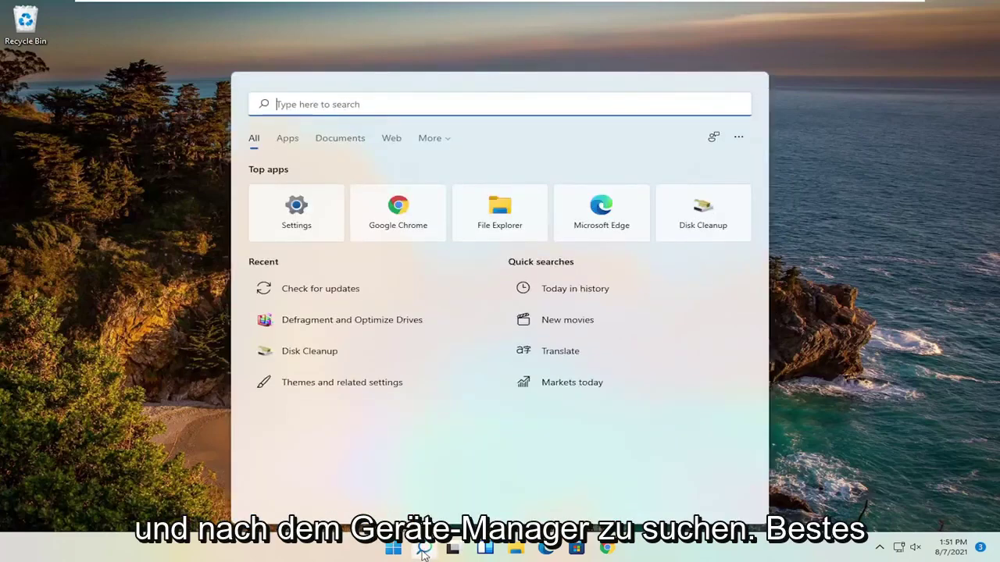
{"action": "type", "text": "evice"}
{"action": "key", "text": "ctrl+a"}
{"action": "type", "text": "dev"}
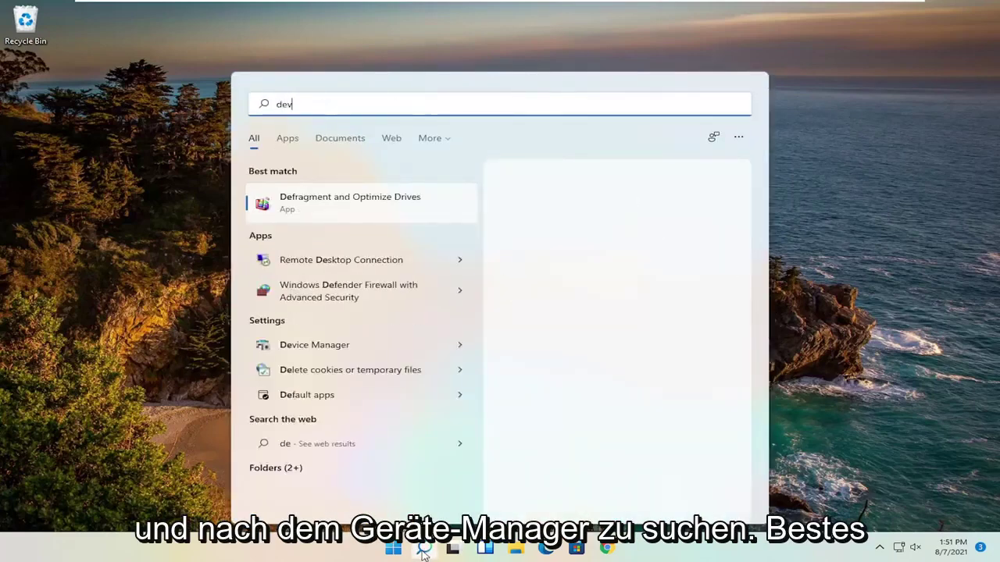
{"action": "type", "text": "ice manager"}
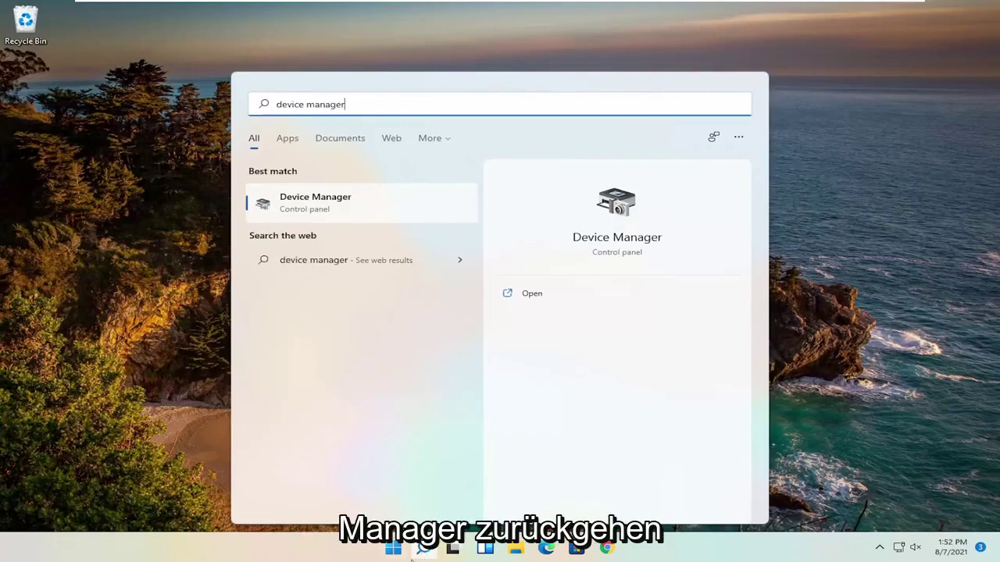
{"action": "left_click", "coordinate": [334, 203]}
{"action": "left_click", "coordinate": [335, 203]}
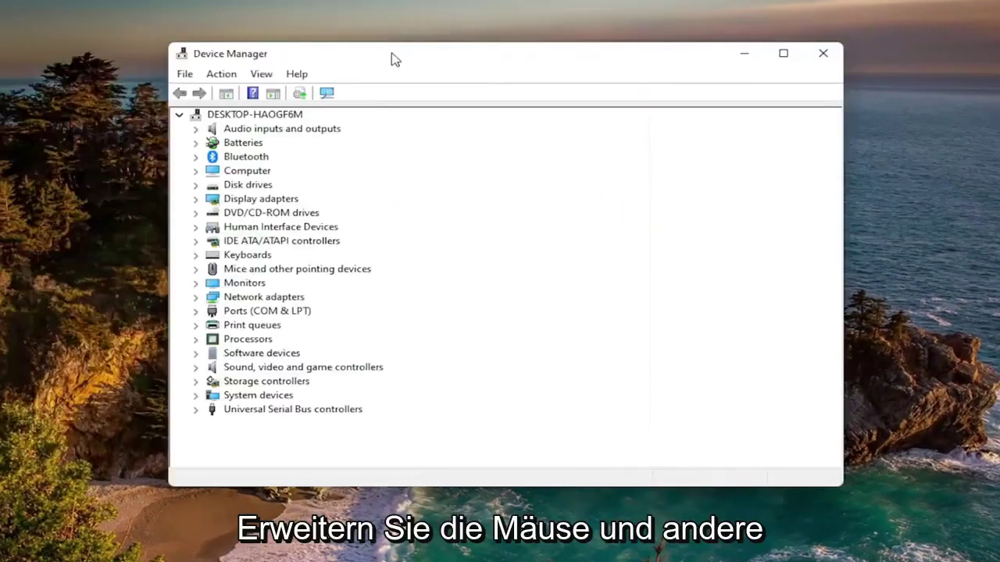
Expand 'Mice and other pointing devices' and start Update driver for the VMware Pointing Device.
{"action": "left_click", "coordinate": [282, 270]}
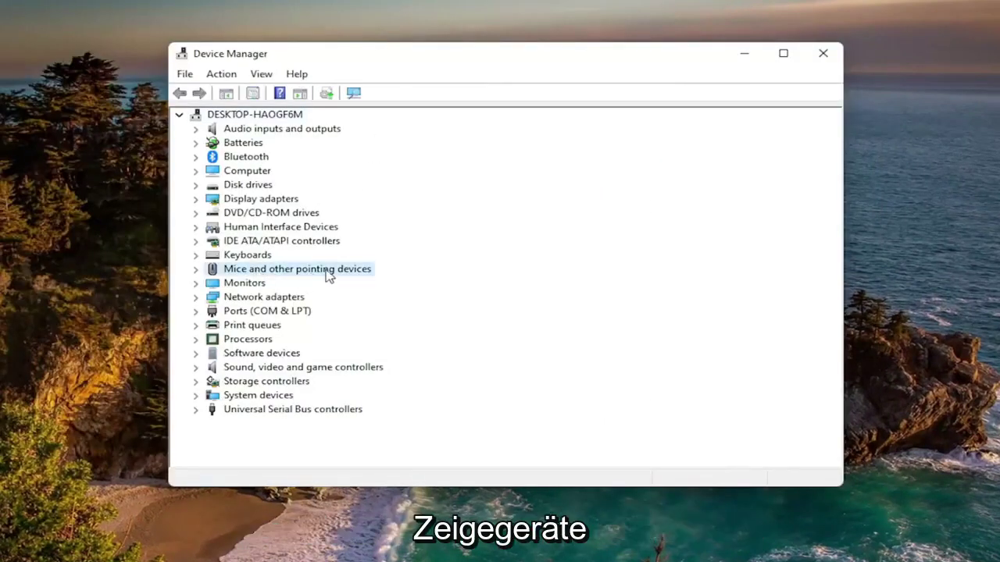
{"action": "double_click", "coordinate": [326, 272]}
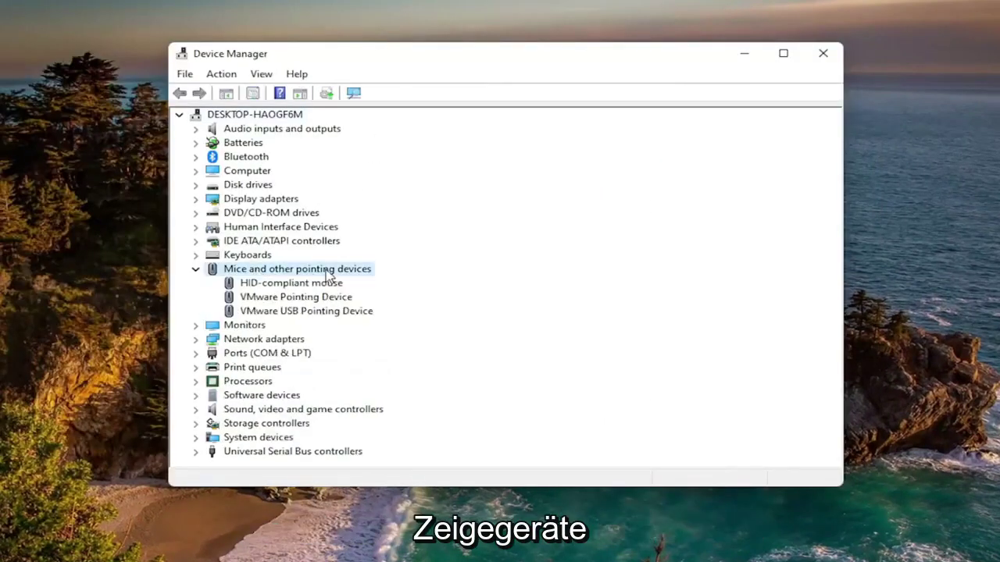
{"action": "left_click", "coordinate": [317, 298]}
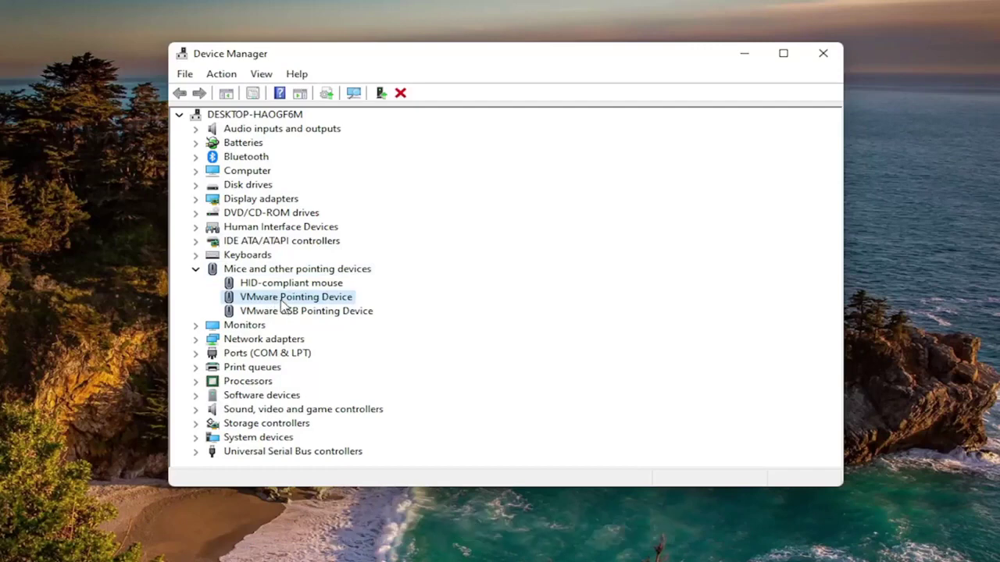
{"action": "right_click", "coordinate": [283, 304]}
{"action": "left_click", "coordinate": [322, 312]}
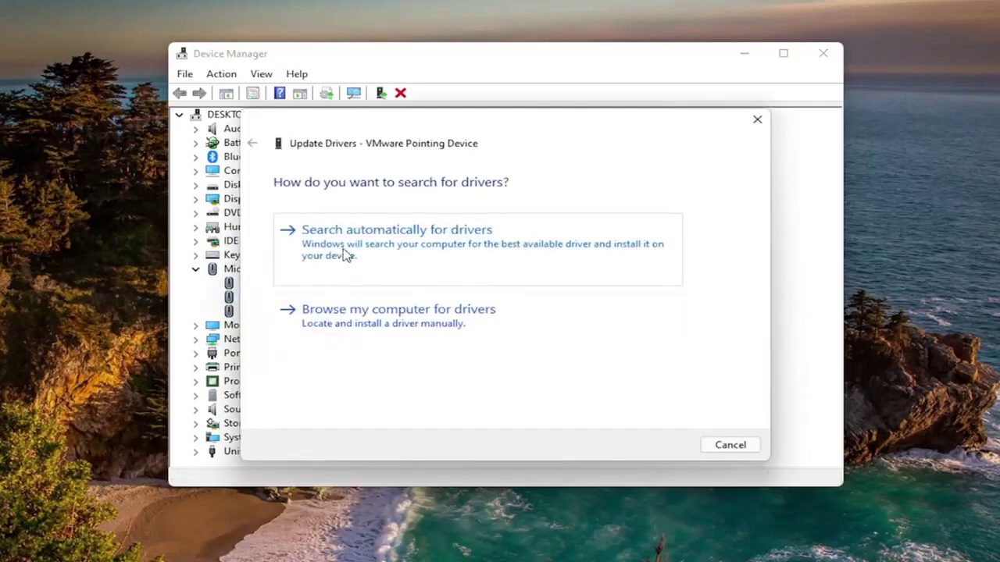
Search automatically for a newer VMware Pointing Device driver, then check Windows Update and close it.
{"action": "left_click", "coordinate": [457, 251]}
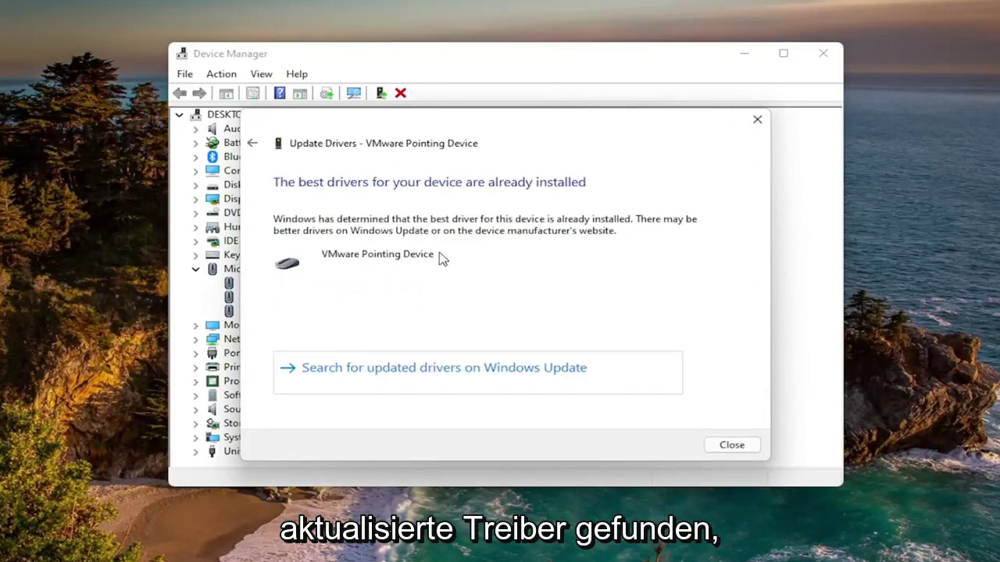
{"action": "left_click", "coordinate": [508, 372]}
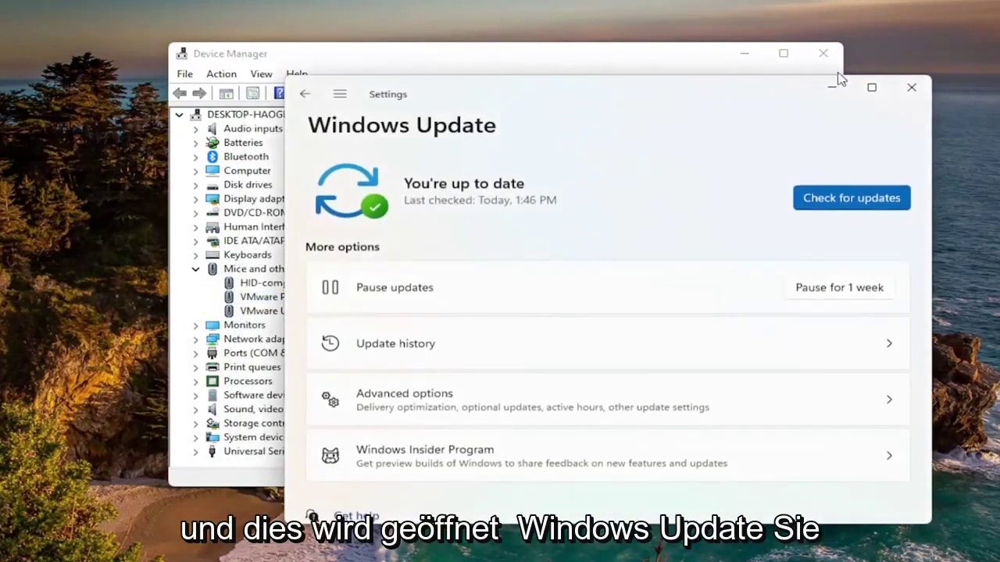
{"action": "left_click", "coordinate": [911, 88]}
Manually install the VMware Pointing Device driver from the computer's compatible drivers list.
{"action": "right_click", "coordinate": [285, 299]}
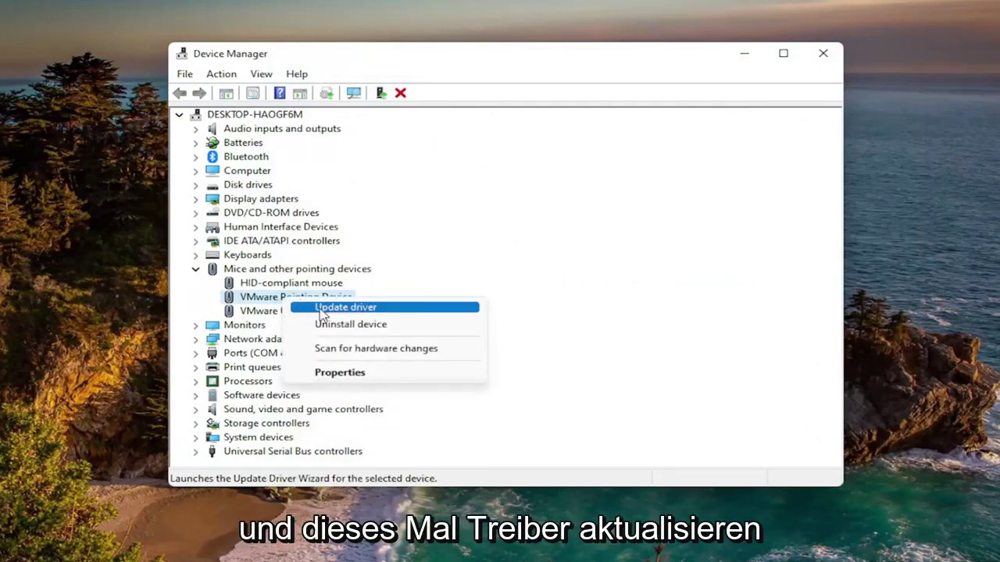
{"action": "left_click", "coordinate": [347, 309]}
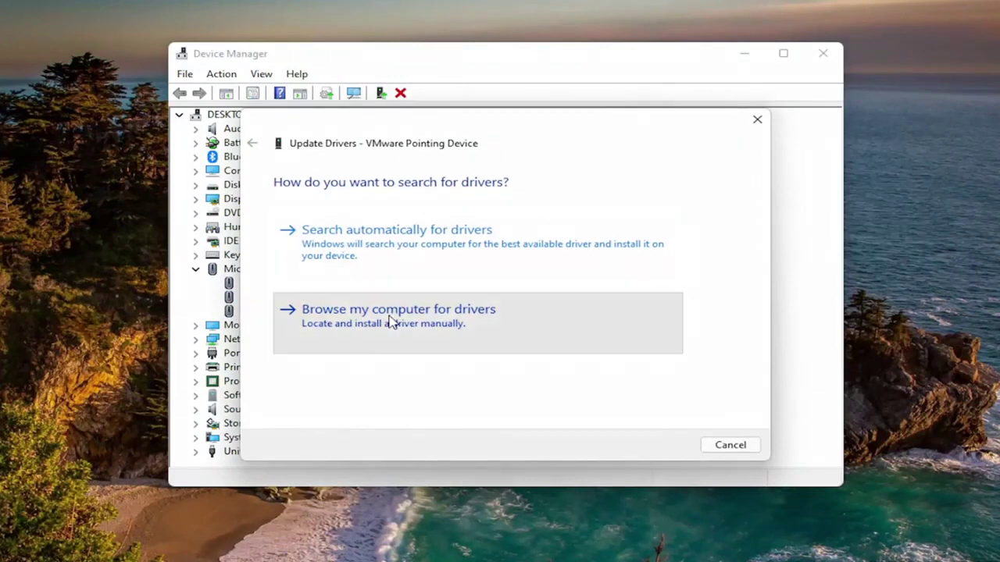
{"action": "left_click", "coordinate": [390, 323]}
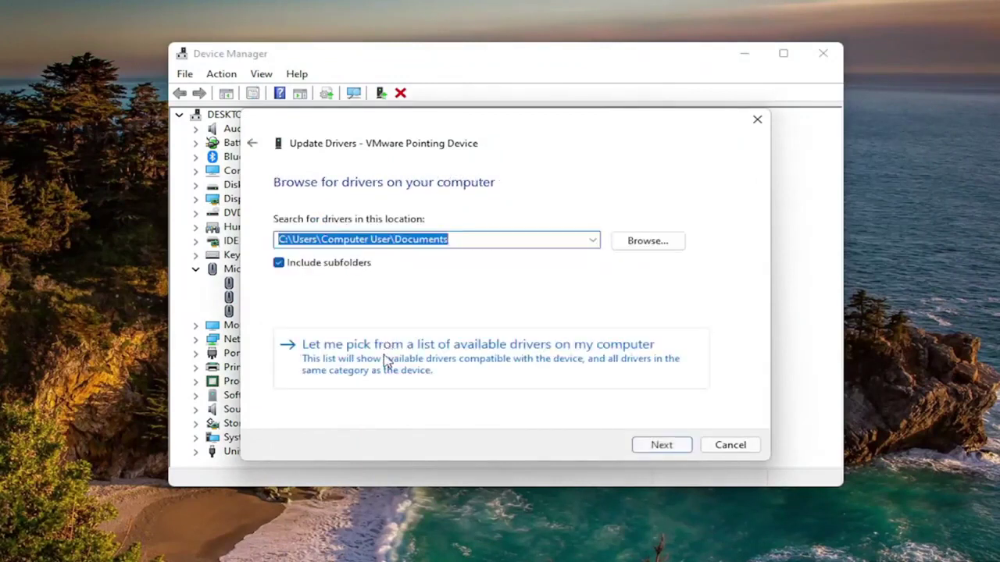
{"action": "left_click", "coordinate": [451, 362]}
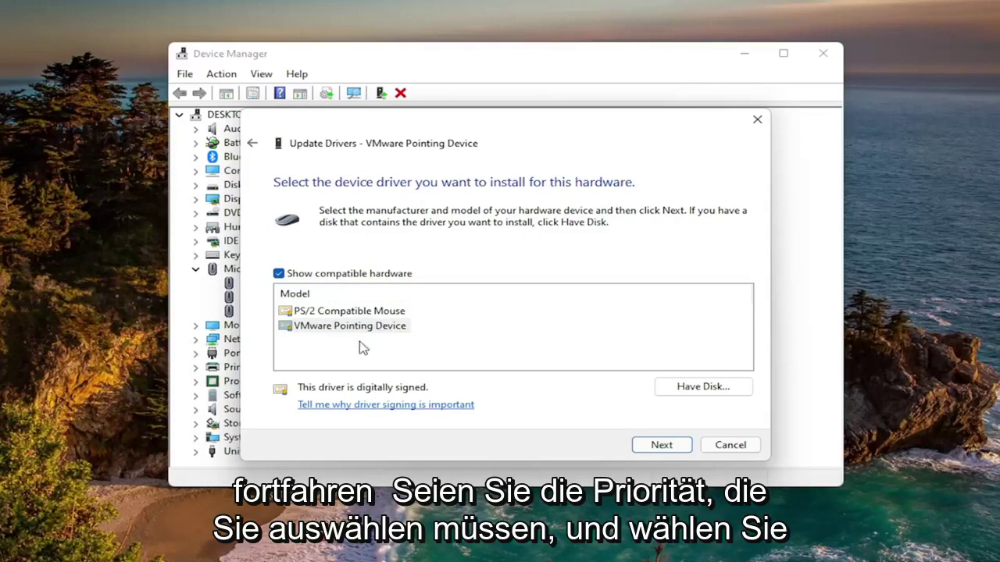
{"action": "left_click", "coordinate": [658, 447]}
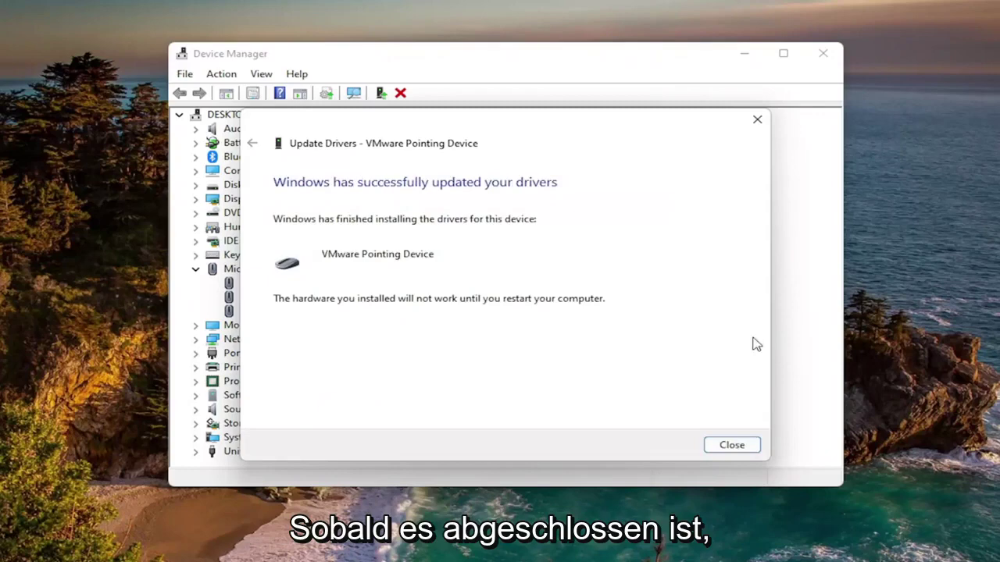
{"action": "left_click", "coordinate": [734, 446]}
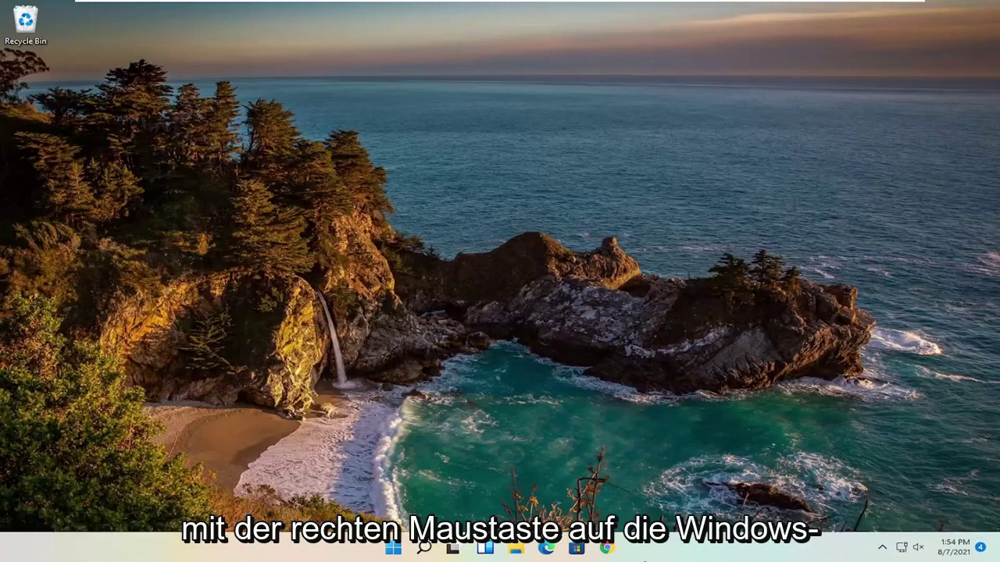
Launch Task Manager from the Start button's quick menu and move its window up and right.
{"action": "right_click", "coordinate": [392, 550]}
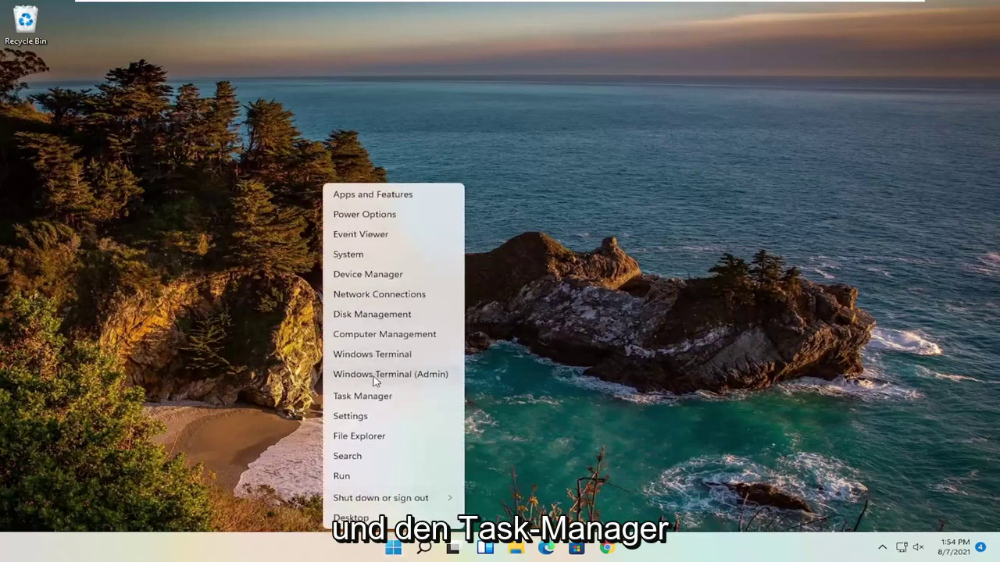
{"action": "left_click", "coordinate": [383, 400]}
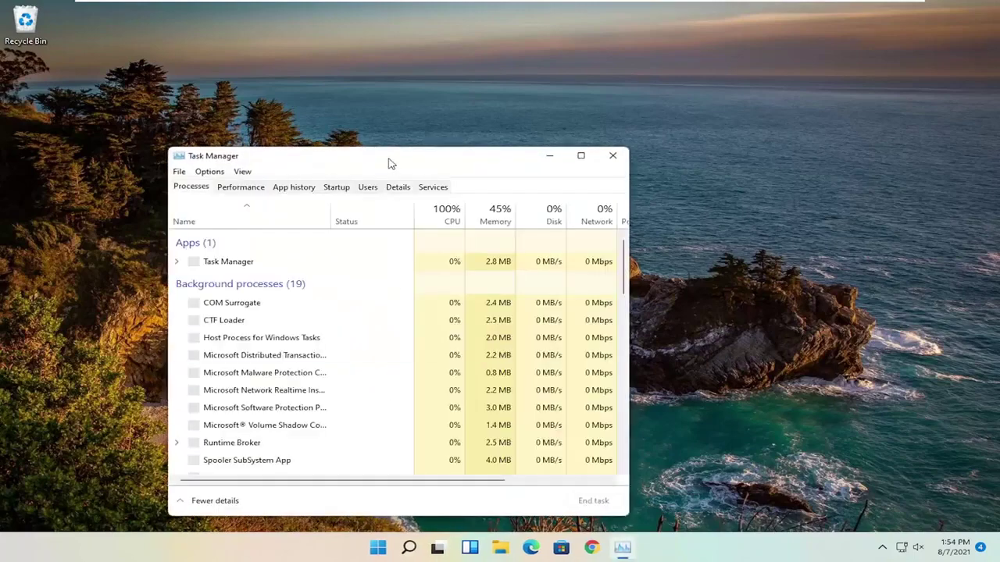
{"action": "left_click_drag", "start_coordinate": [391, 163], "coordinate": [490, 95]}
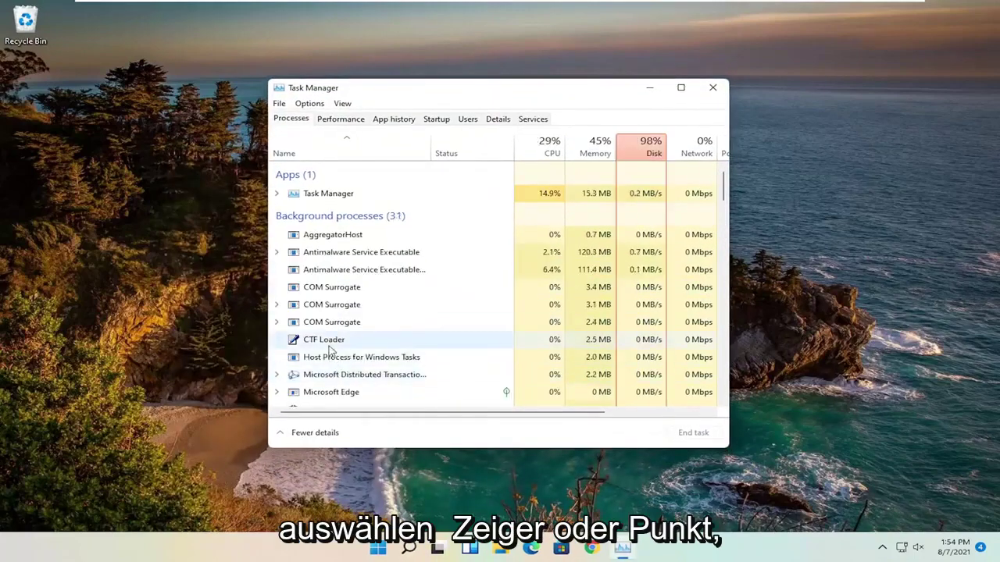
Scroll the Processes list and bring up options for the second Antimalware Service Executable.
{"action": "scroll", "coordinate": [339, 391], "scroll_direction": "down", "scroll_amount": 1}
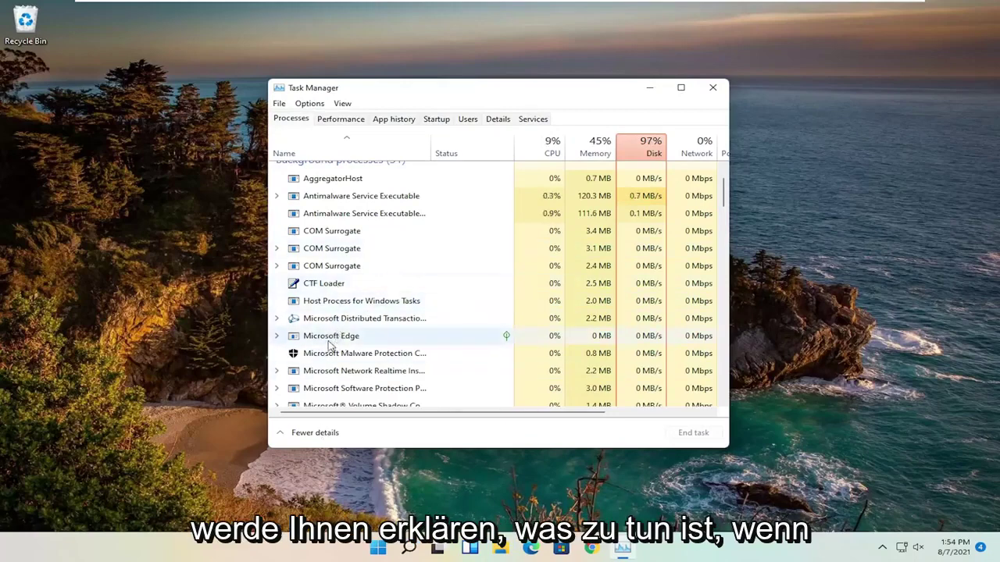
{"action": "scroll", "coordinate": [386, 261], "scroll_direction": "down", "scroll_amount": 1}
{"action": "scroll", "coordinate": [375, 274], "scroll_direction": "down", "scroll_amount": 2}
{"action": "scroll", "coordinate": [366, 292], "scroll_direction": "down", "scroll_amount": 4}
{"action": "scroll", "coordinate": [365, 291], "scroll_direction": "down", "scroll_amount": 1}
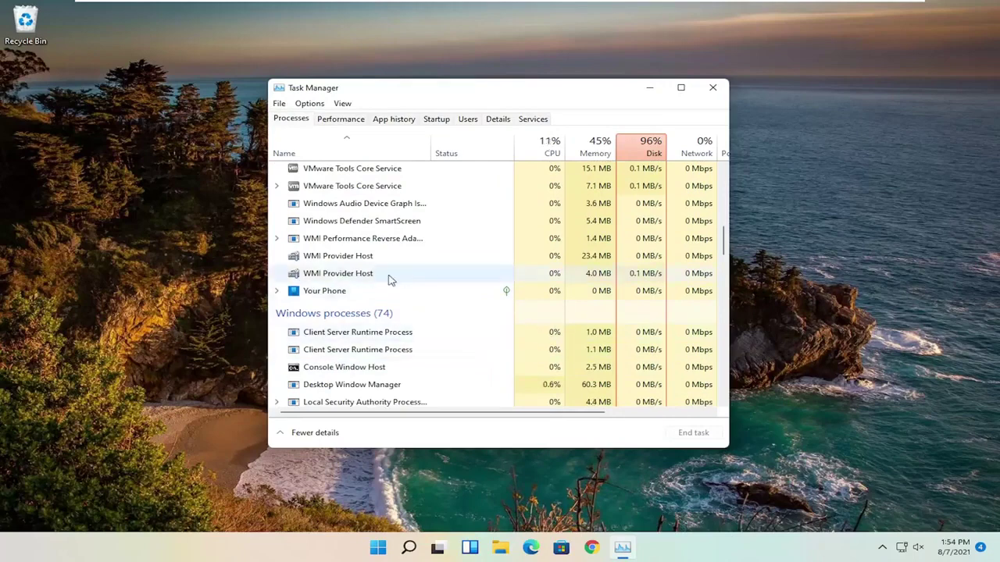
{"action": "scroll", "coordinate": [390, 279], "scroll_direction": "up", "scroll_amount": 12}
{"action": "scroll", "coordinate": [305, 243], "scroll_direction": "down", "scroll_amount": 1}
{"action": "right_click", "coordinate": [320, 251]}
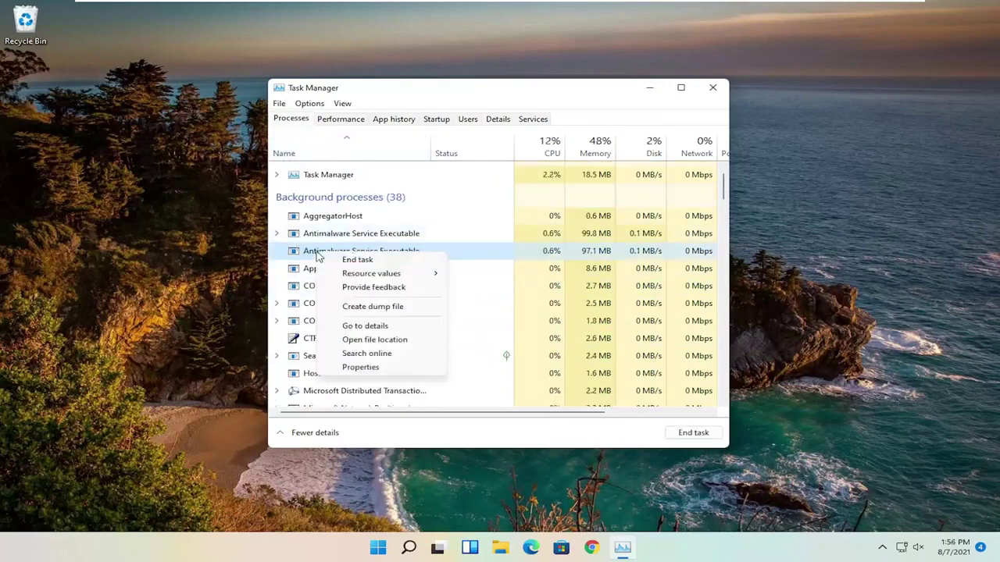
Set MsMpEngCP to run in Windows 7 compatibility mode in its Properties and save.
{"action": "left_click", "coordinate": [367, 367]}
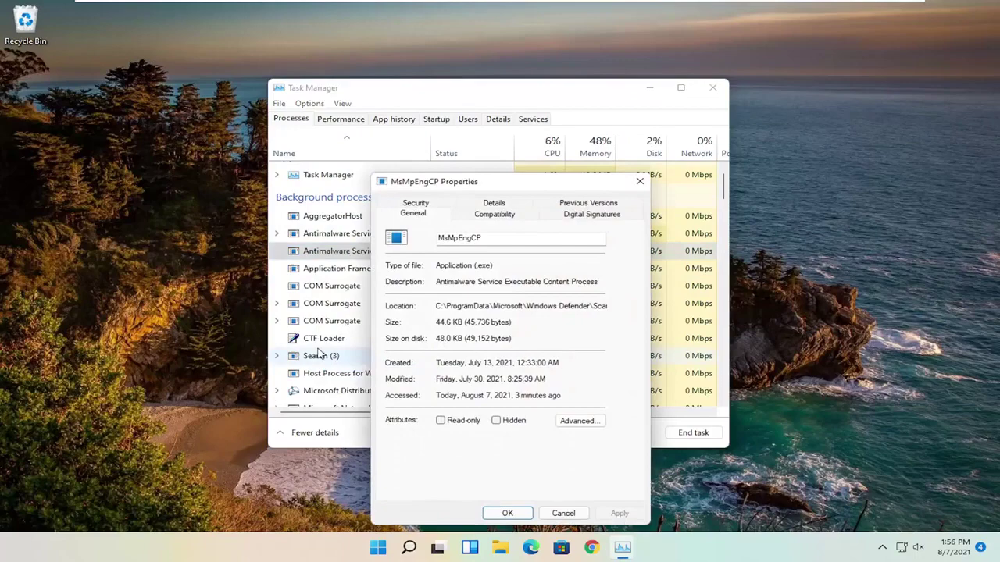
{"action": "left_click_drag", "start_coordinate": [478, 184], "coordinate": [430, 87]}
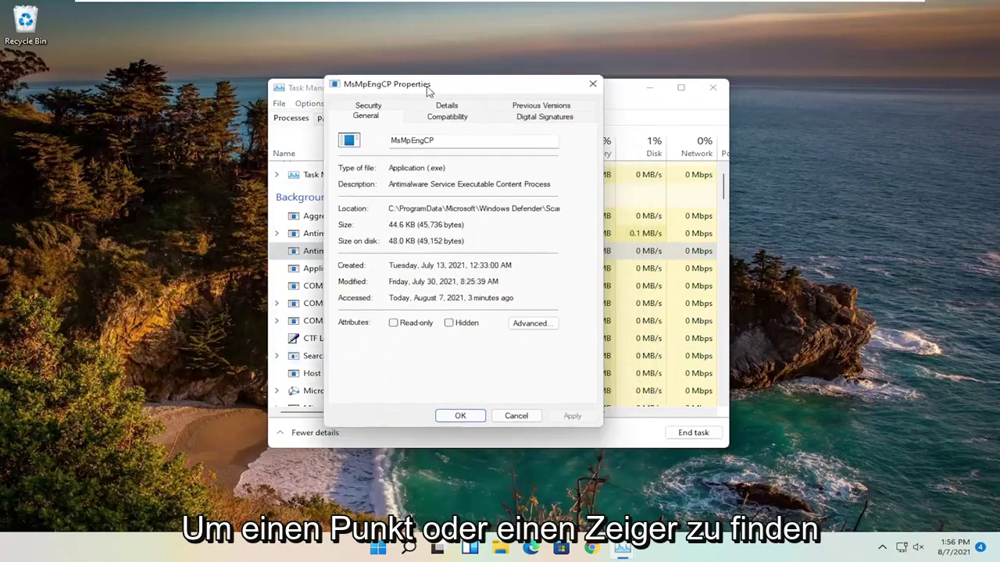
{"action": "left_click", "coordinate": [442, 116]}
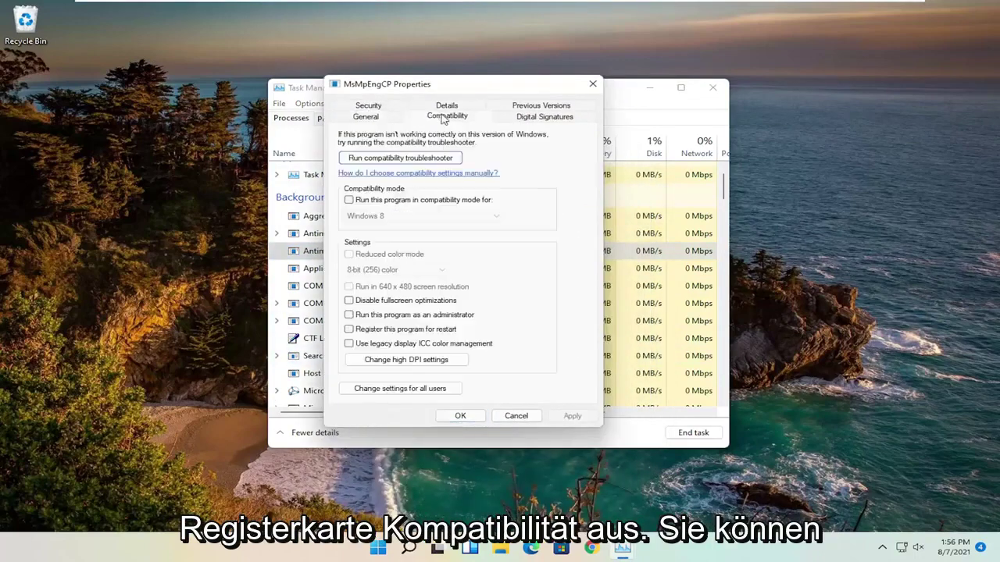
{"action": "left_click", "coordinate": [349, 200]}
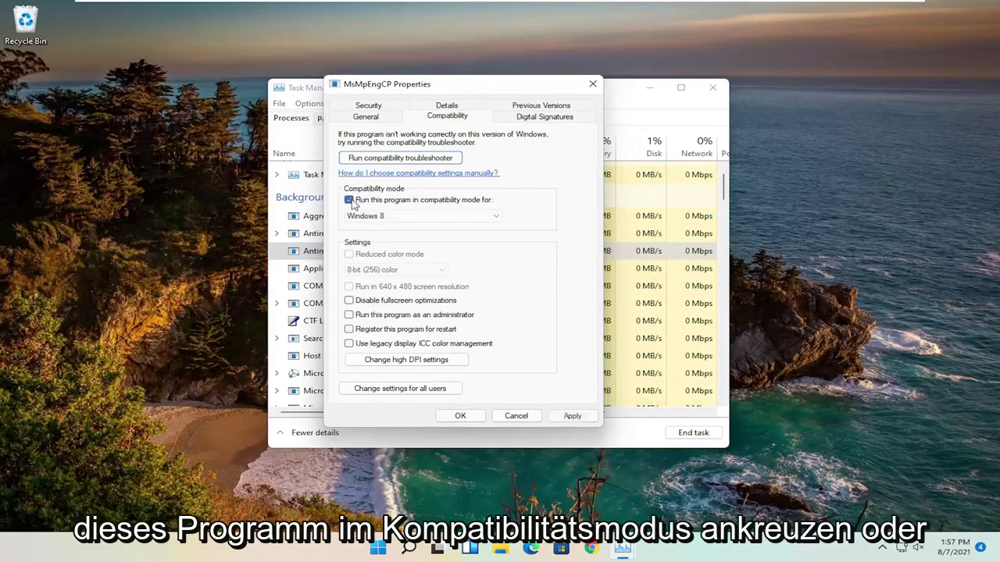
{"action": "left_click", "coordinate": [493, 218]}
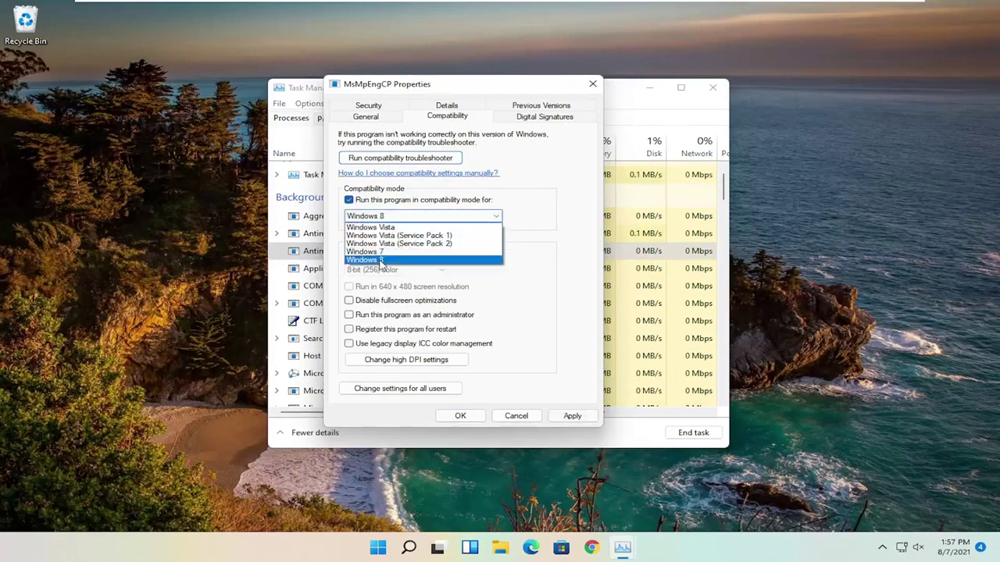
{"action": "left_click", "coordinate": [367, 252]}
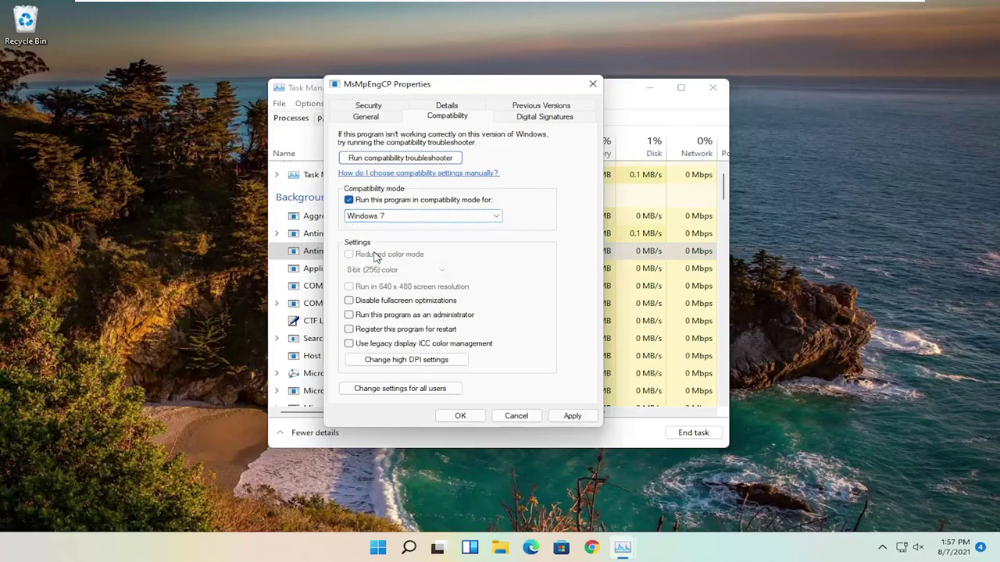
{"action": "left_click", "coordinate": [569, 415]}
{"action": "left_click", "coordinate": [465, 416]}
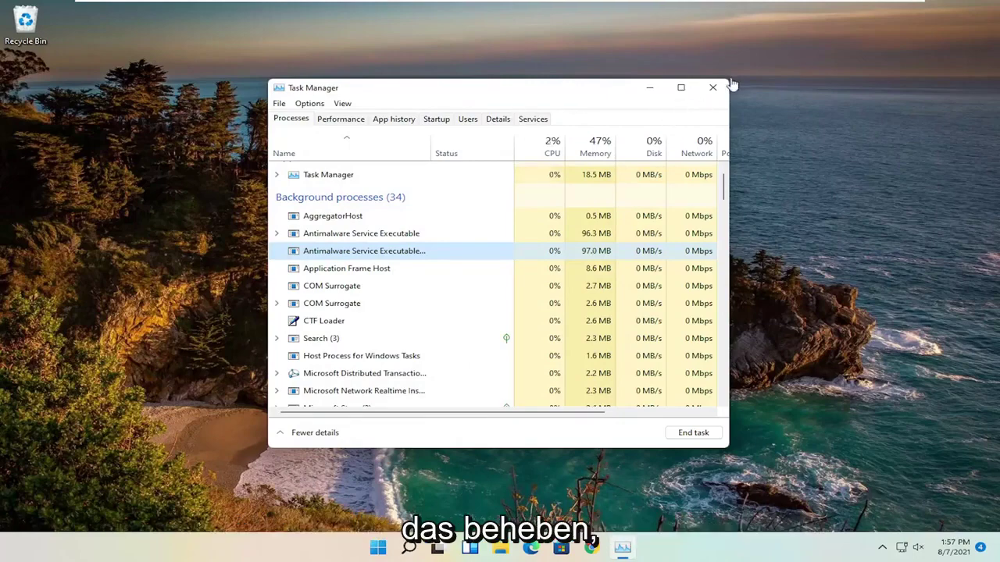
Close the Task Manager window.
{"action": "left_click", "coordinate": [714, 88]}
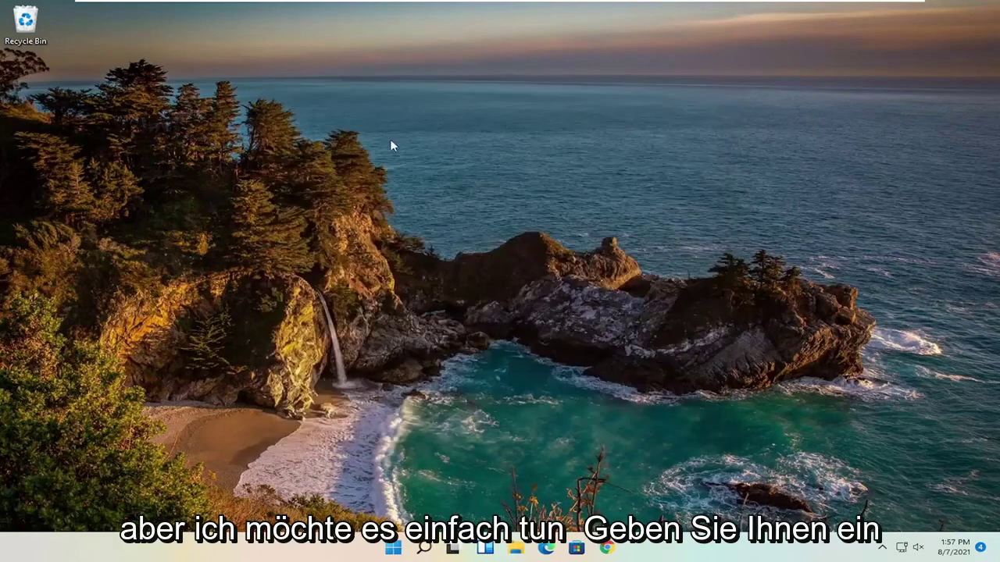